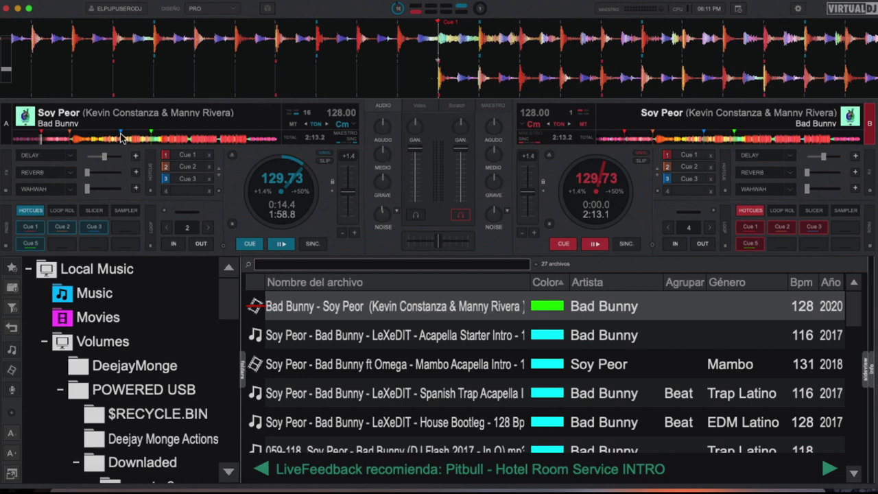
Audition deck A's track from hot cues 3 and 5 and stop playback
left_click(94, 227)
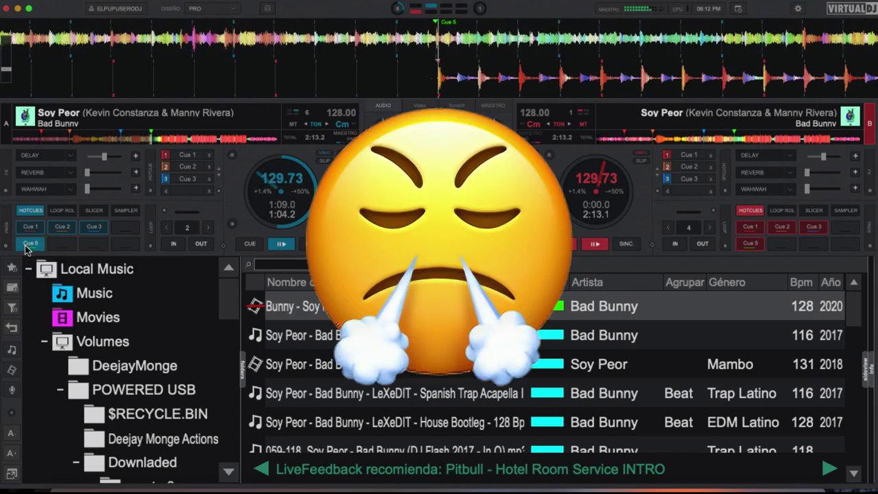
left_click(28, 245)
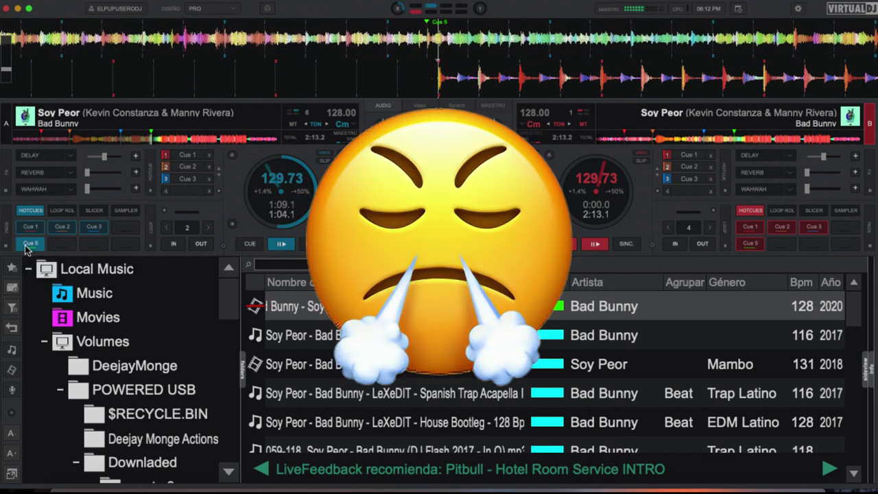
left_click(252, 243)
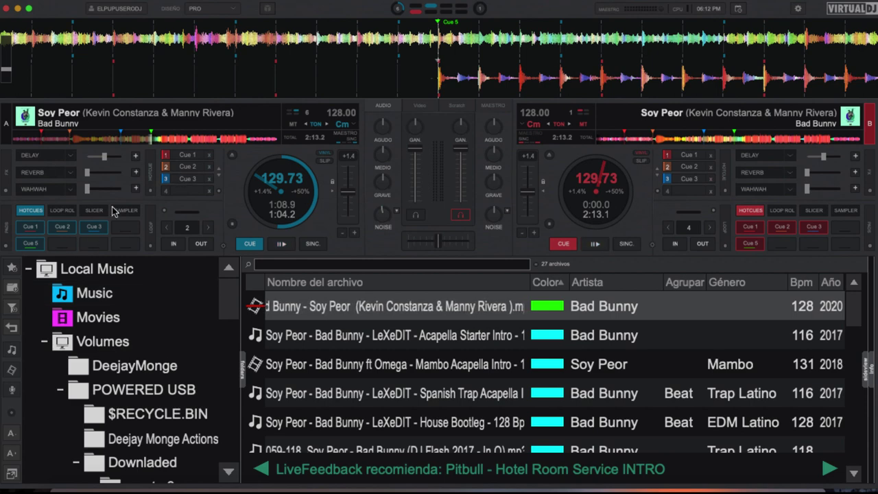
Set hot cue 6 on deck A in the short quiet break at about 1:29 of the track
left_click(189, 142)
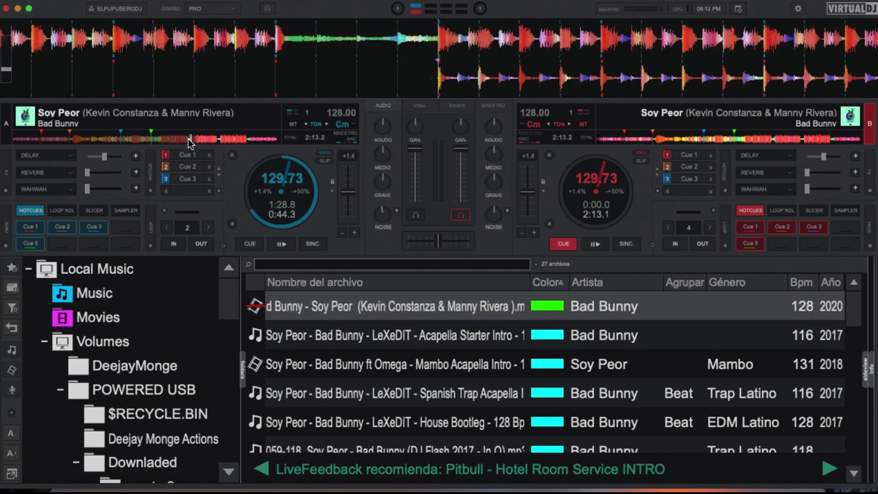
left_click(188, 142)
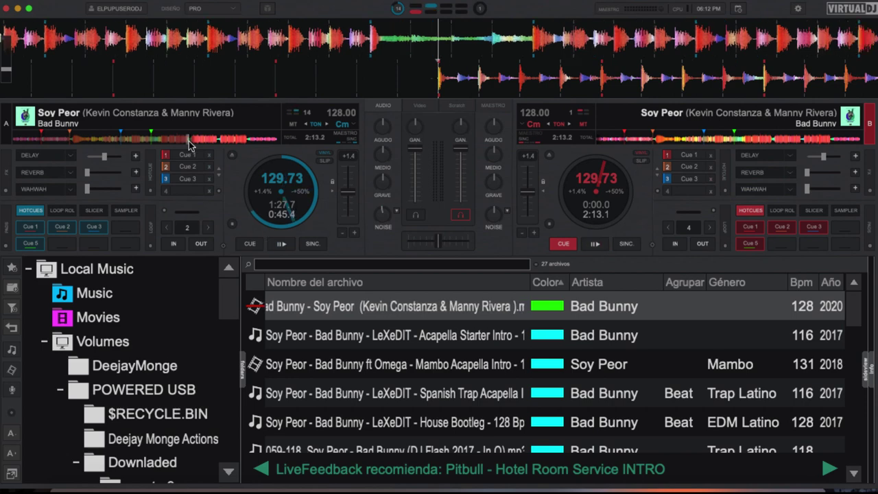
left_click(62, 243)
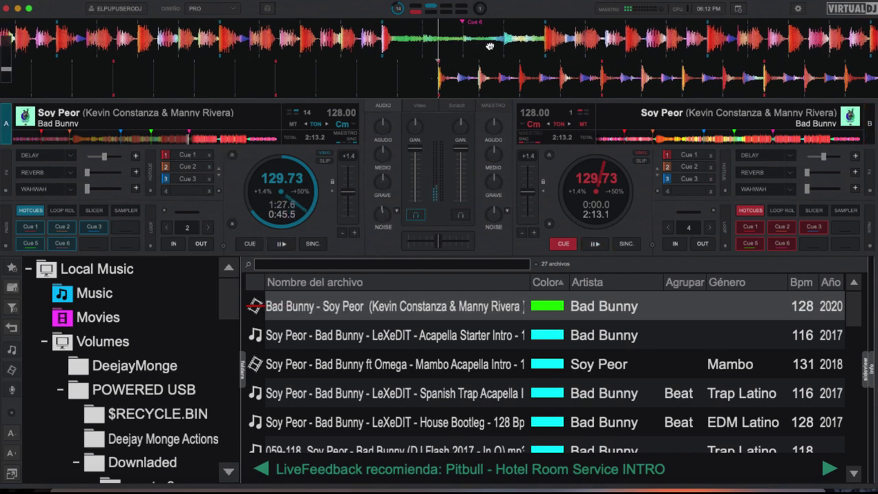
Move deck A's Cue 6 back to beat 188 (01:28.197) in the POI editor with Snap enabled, and close the editor
left_click_drag(466, 49, 523, 44)
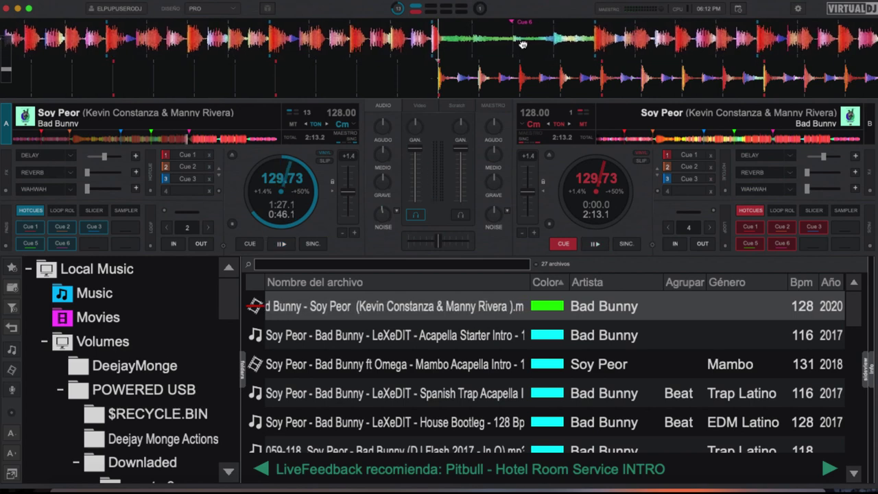
right_click(191, 135)
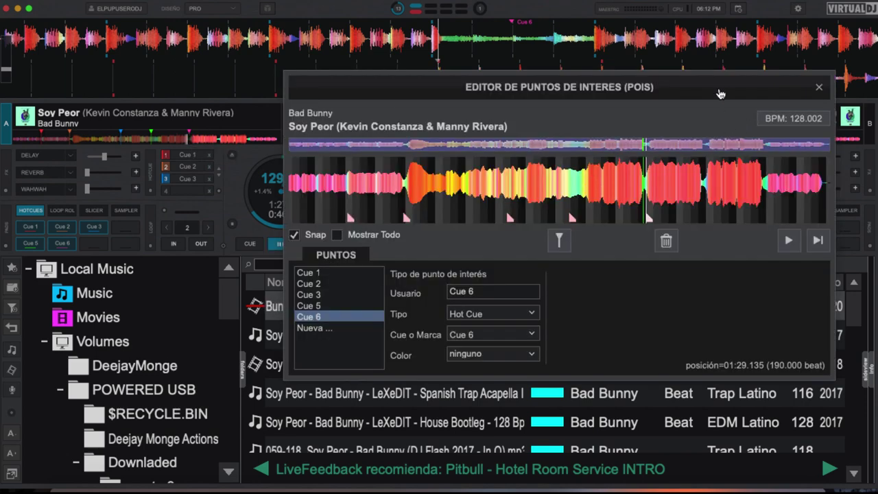
left_click_drag(703, 88, 636, 87)
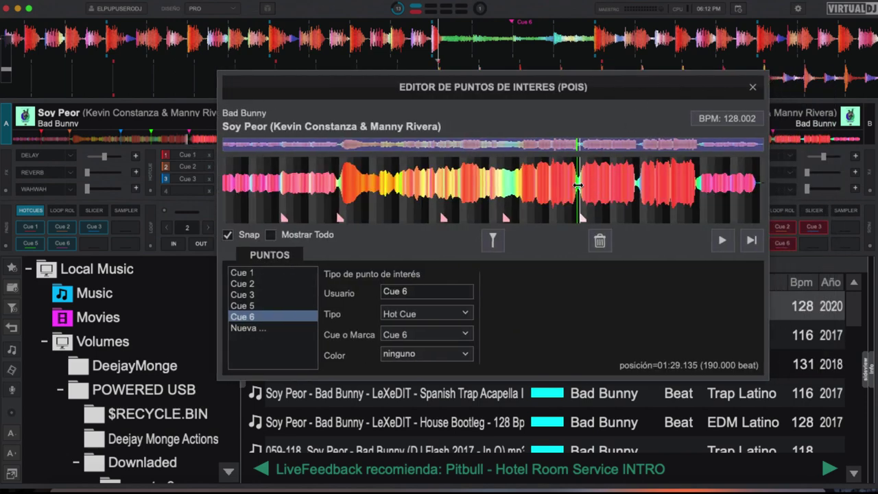
left_click_drag(578, 184, 577, 183)
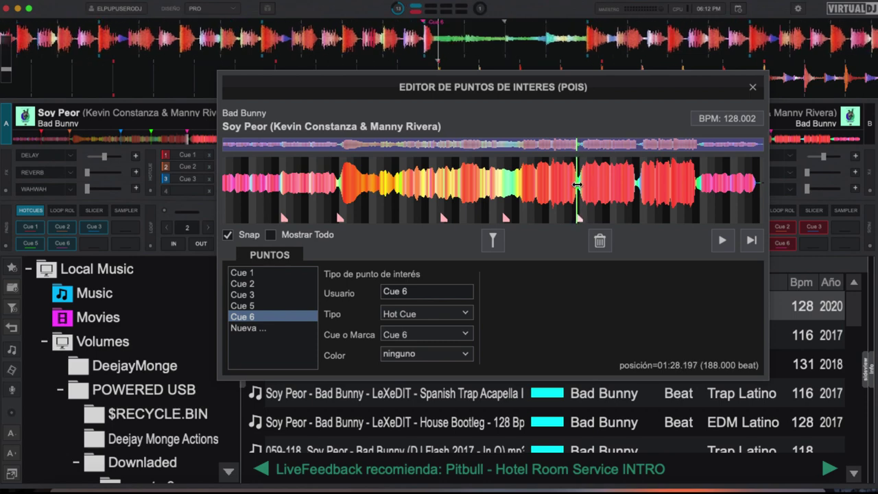
left_click(752, 90)
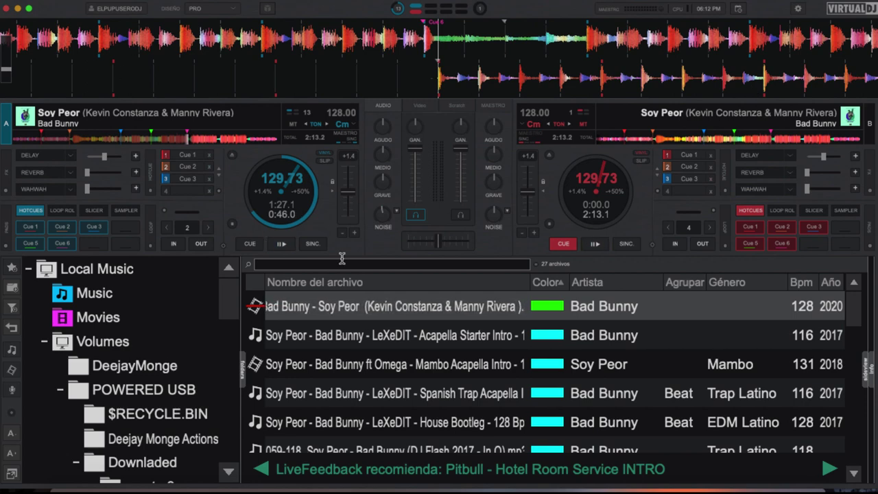
Open the listed Bad Bunny - Soy Peor track in the track censoring editor and save a cleaned version of it
left_click_drag(350, 308, 652, 145)
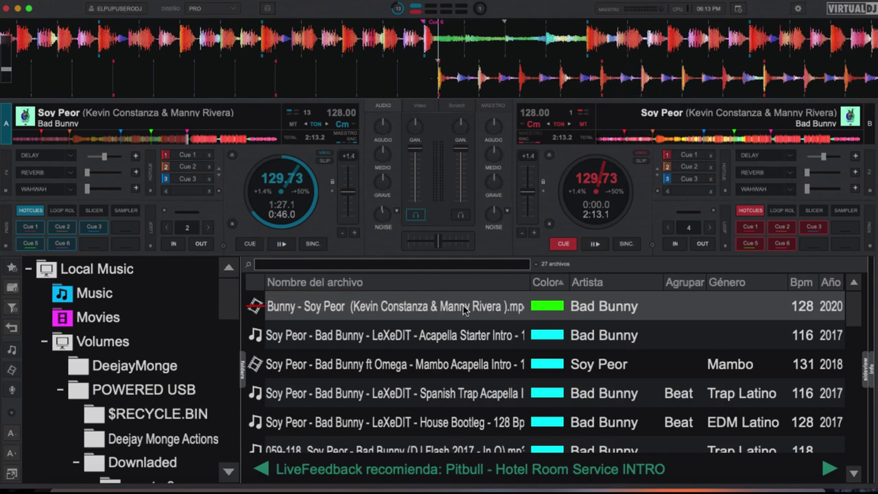
right_click(426, 310)
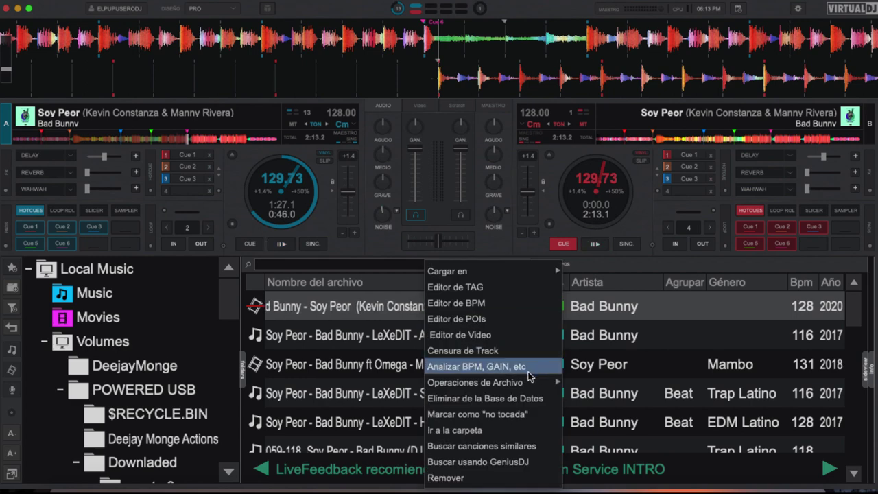
left_click(474, 352)
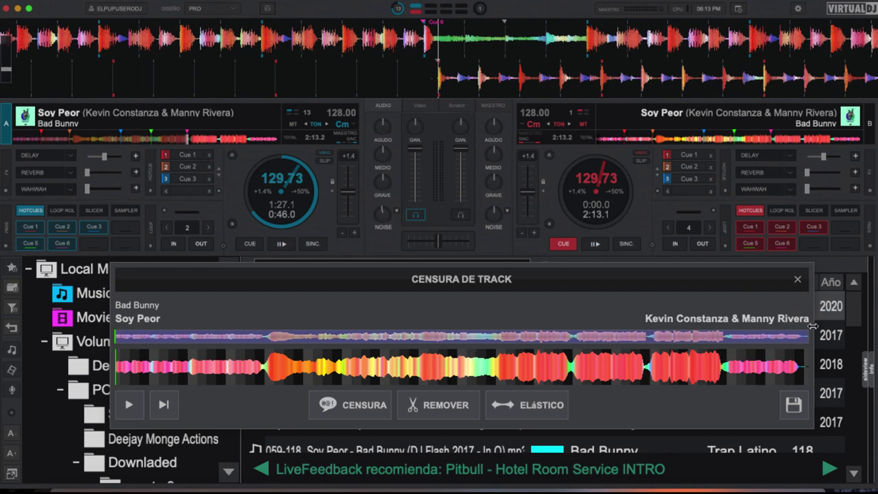
left_click(793, 404)
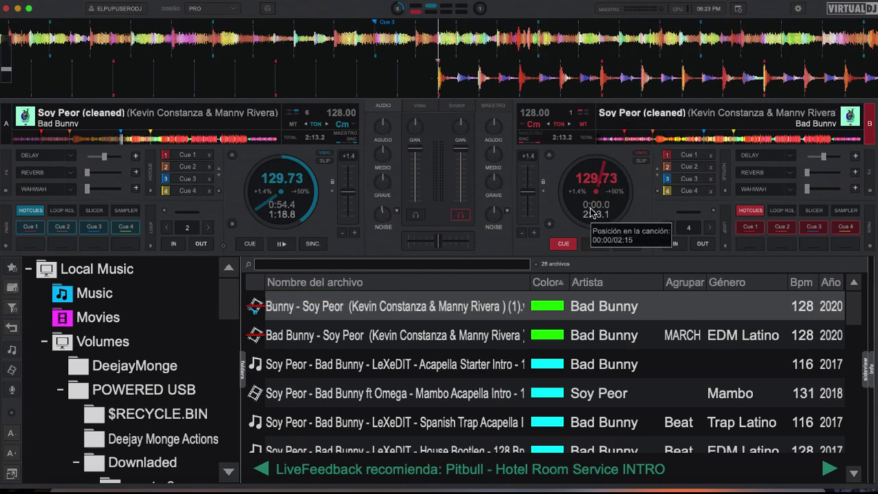
Open the cleaned Soy Peor edit for track censoring and locate the passage just after Cue 3 on deck B
right_click(596, 310)
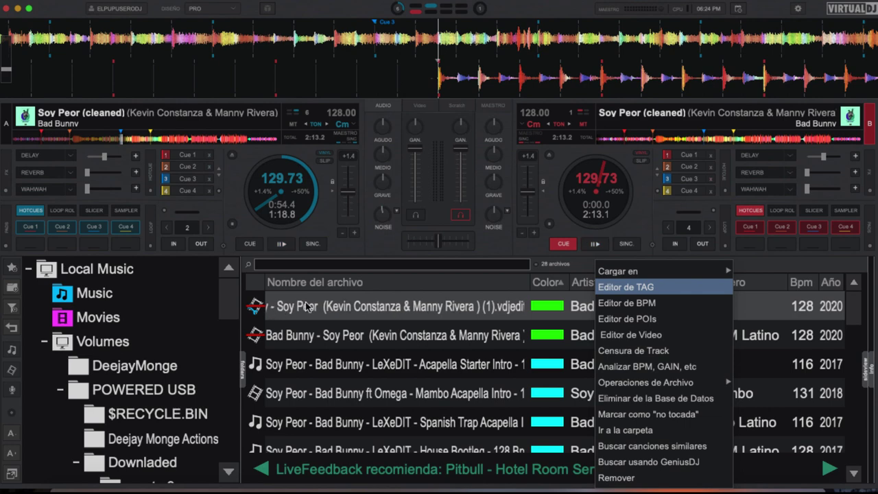
left_click(660, 351)
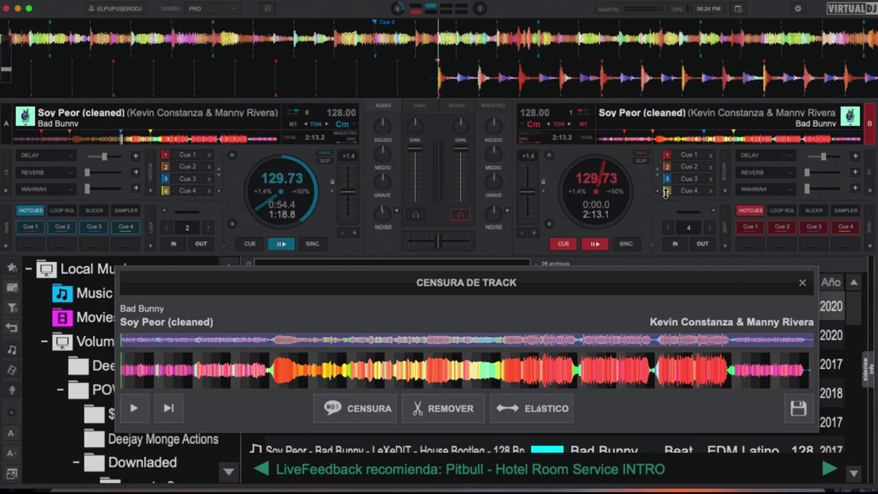
left_click(815, 227)
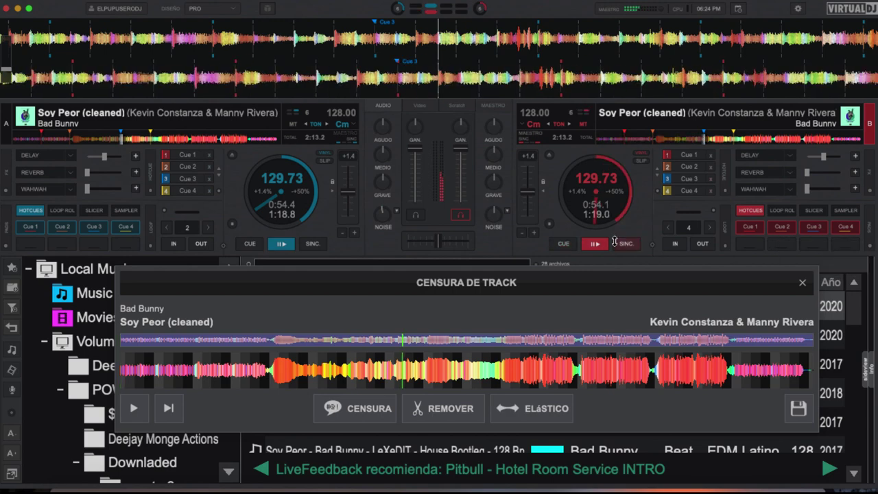
left_click(615, 243)
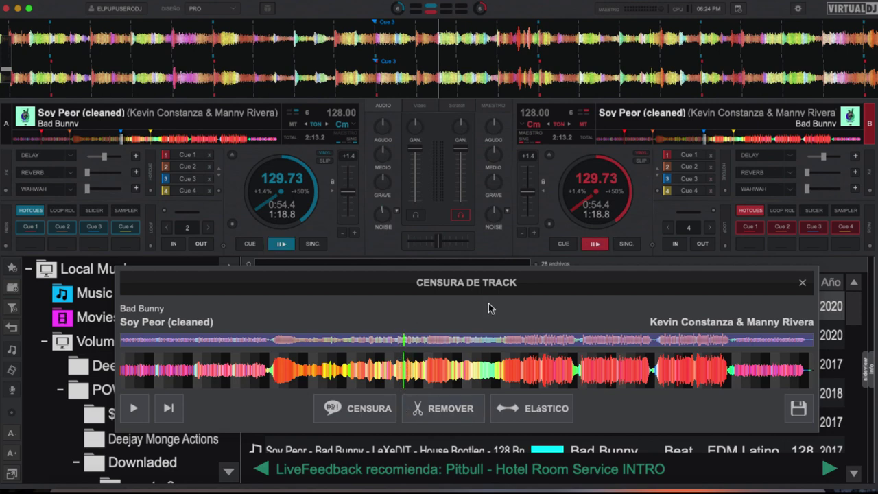
Add a censor section at the playhead just after Cue 3, extend its start slightly earlier, and save the edit
left_click_drag(510, 282, 506, 144)
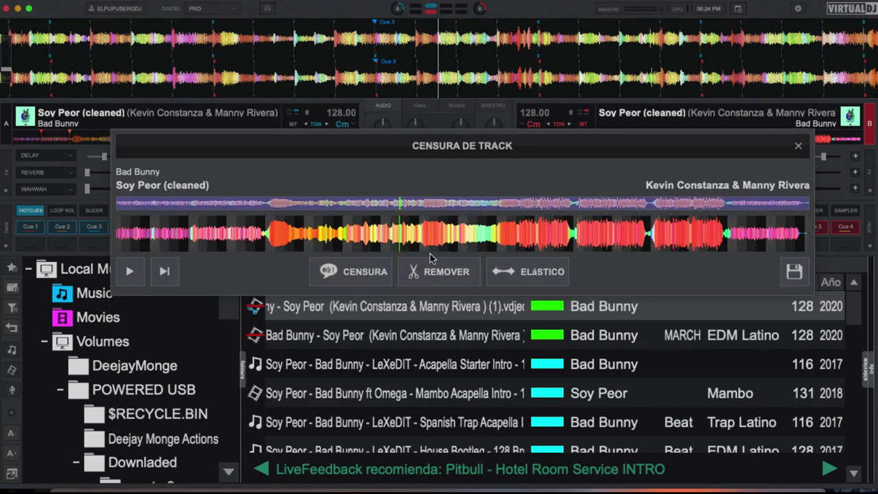
left_click(362, 275)
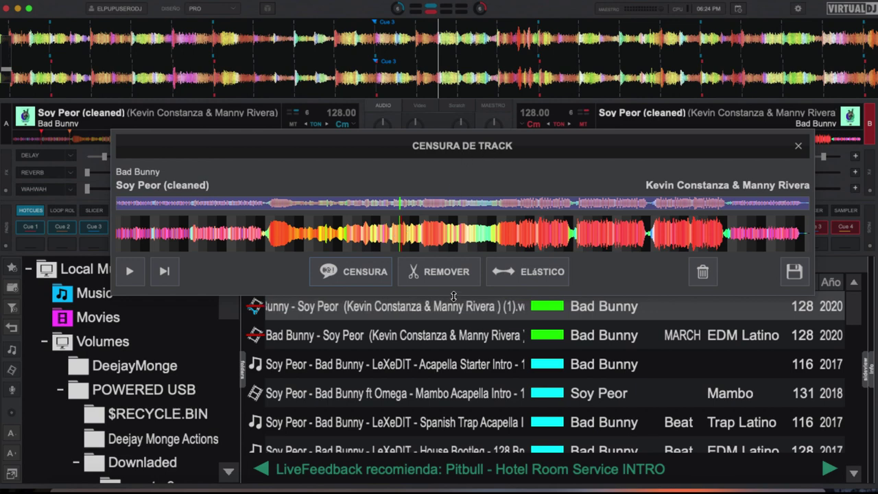
left_click_drag(452, 306, 454, 331)
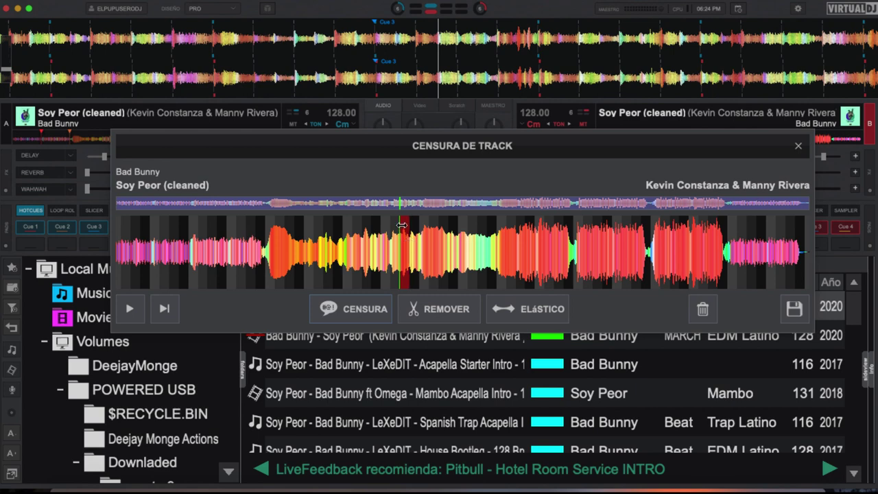
left_click_drag(398, 222, 388, 222)
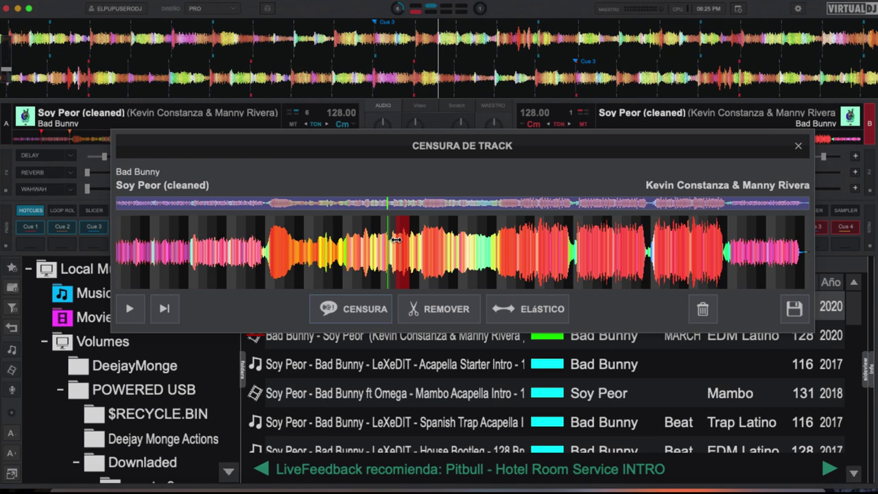
left_click_drag(638, 148, 565, 211)
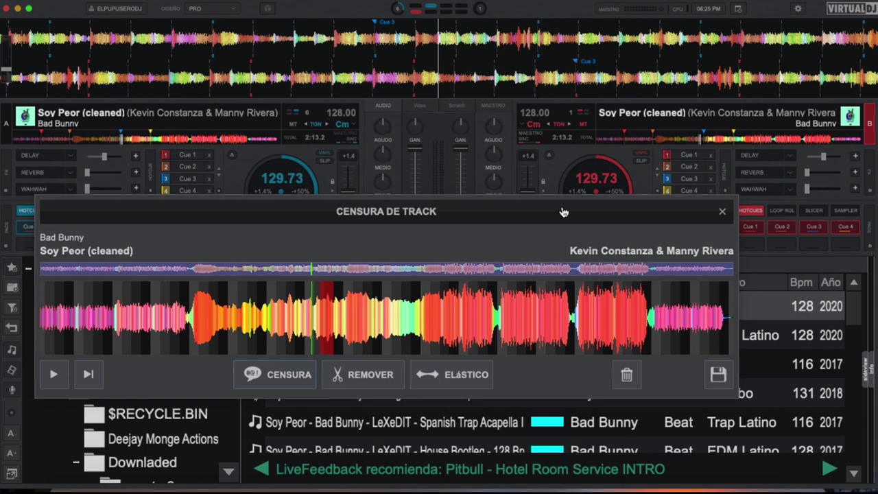
left_click(718, 375)
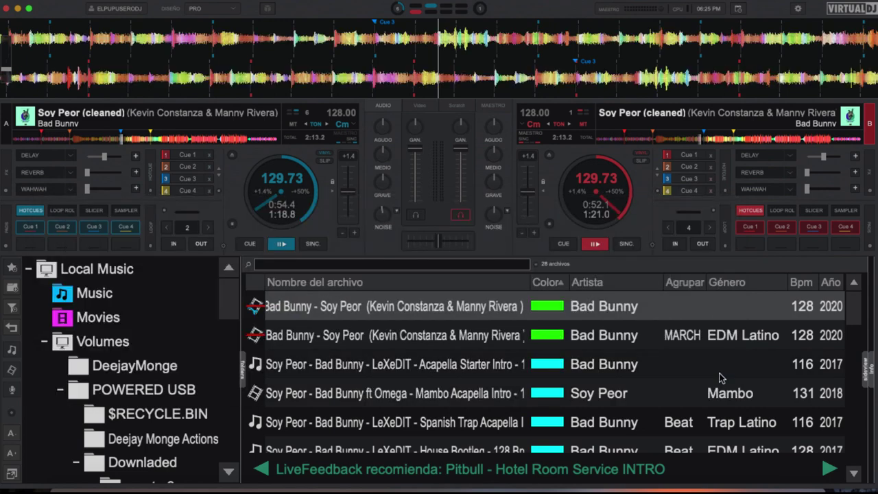
Play deck B repeatedly from Cue 3 to check the censored passage, and stop playback
left_click(815, 227)
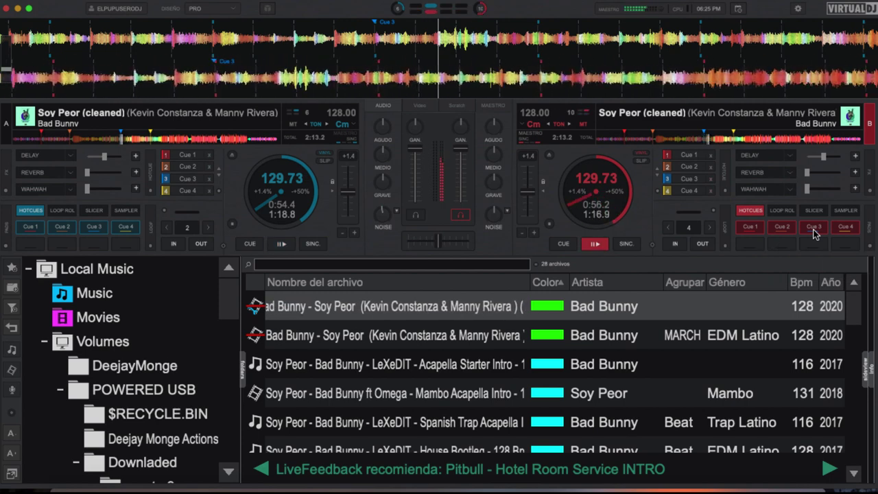
left_click(814, 227)
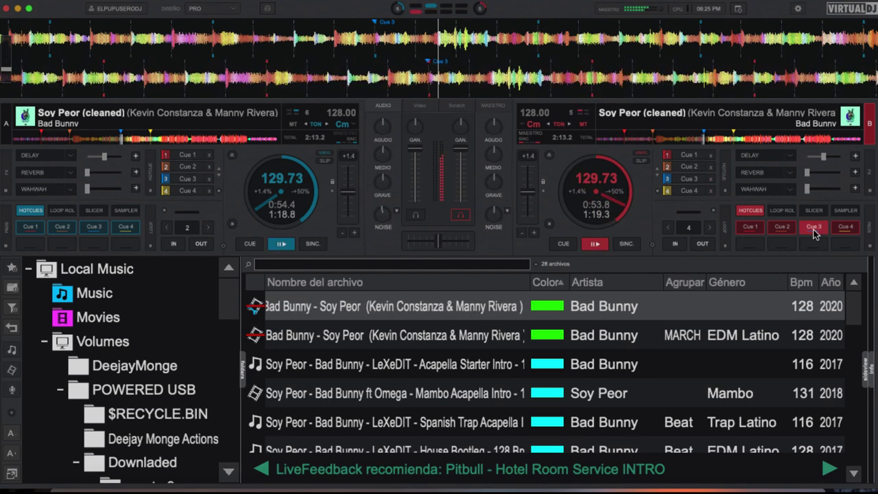
left_click(596, 244)
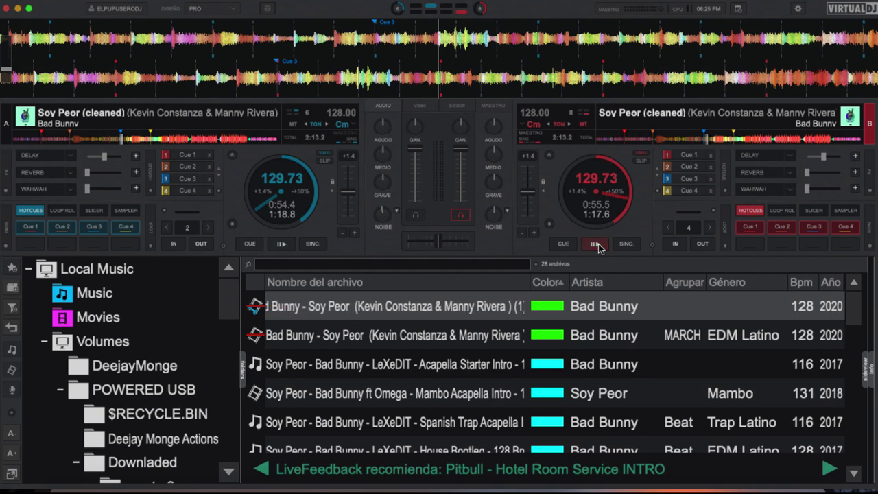
left_click(813, 227)
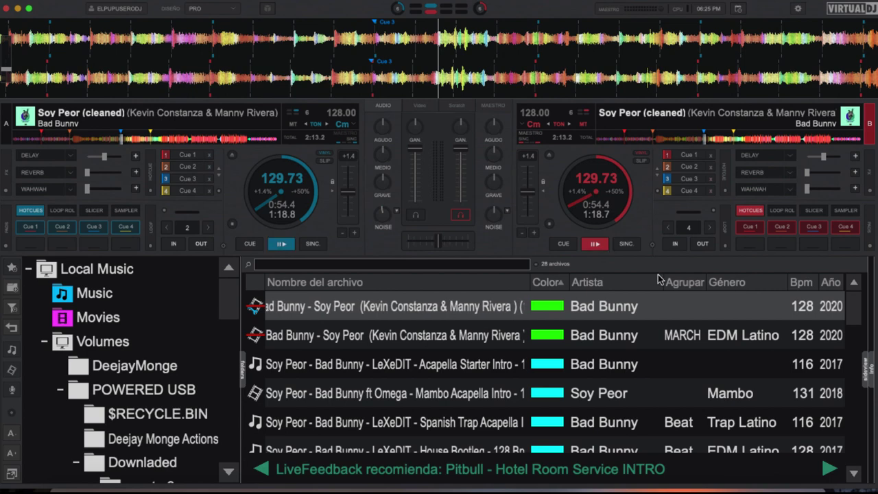
Reopen the cleaned track for censoring and play deck B's intro from near the start, pausing at about 0:07
right_click(497, 310)
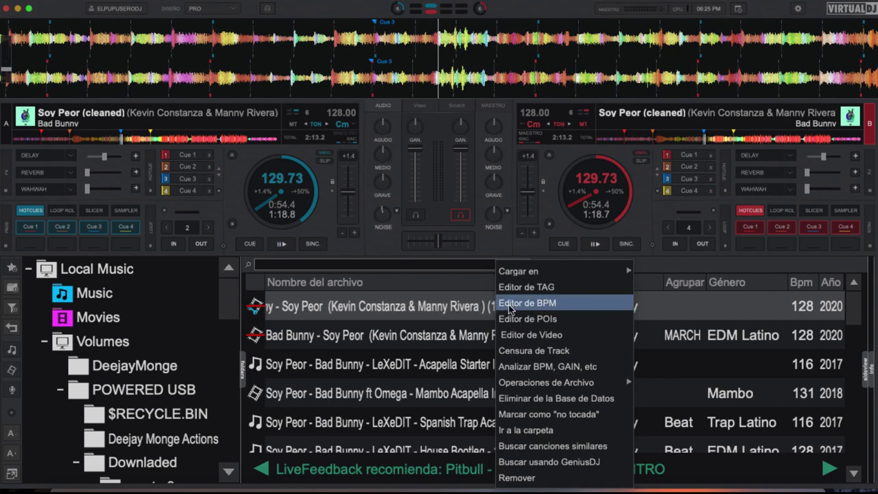
left_click(548, 348)
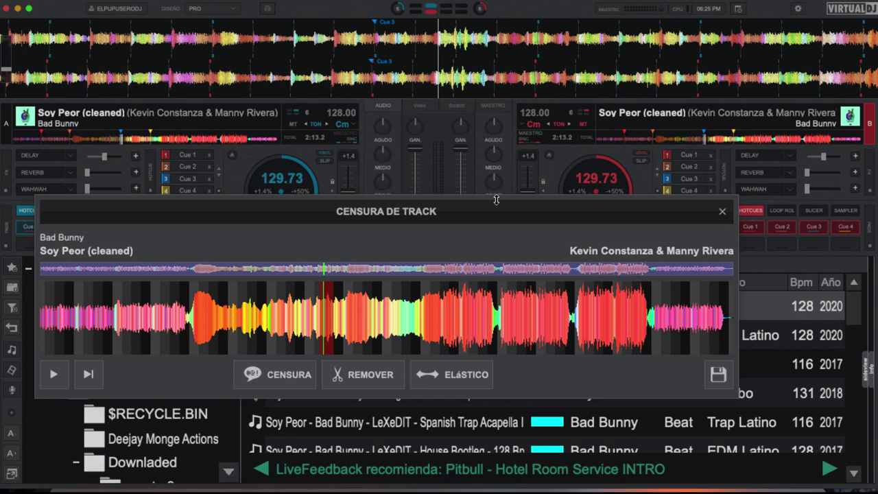
left_click_drag(608, 211, 660, 282)
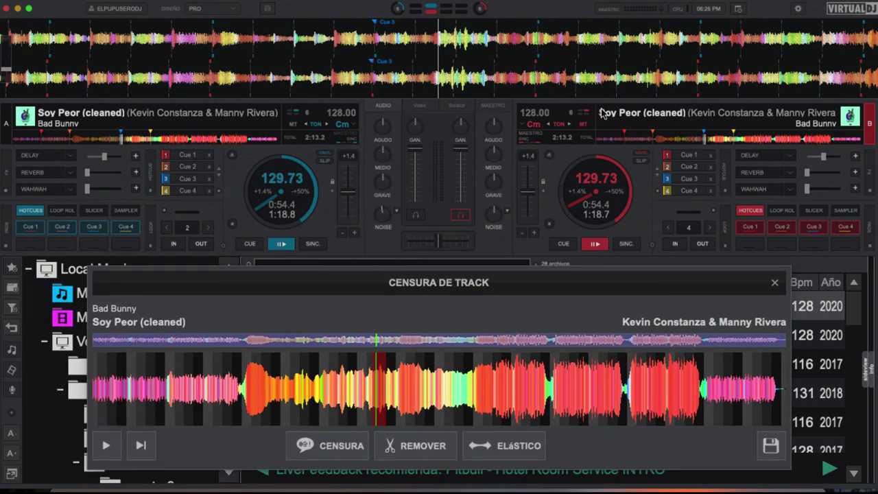
left_click(606, 140)
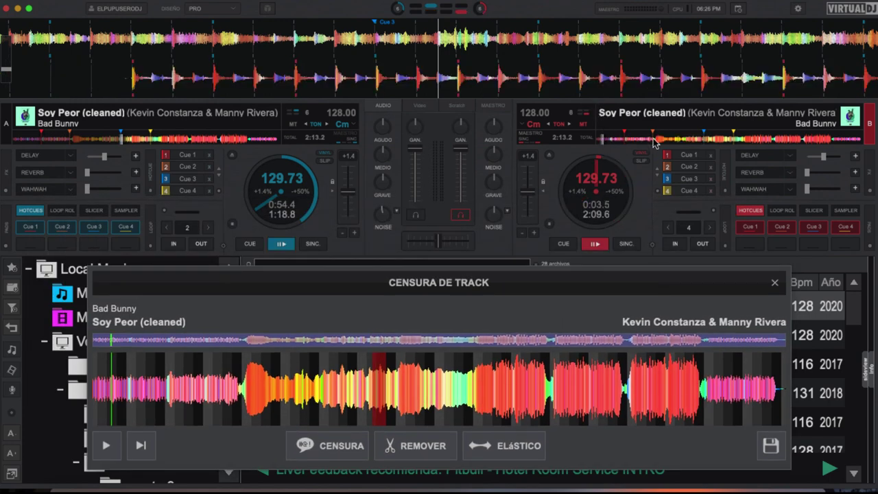
left_click(598, 244)
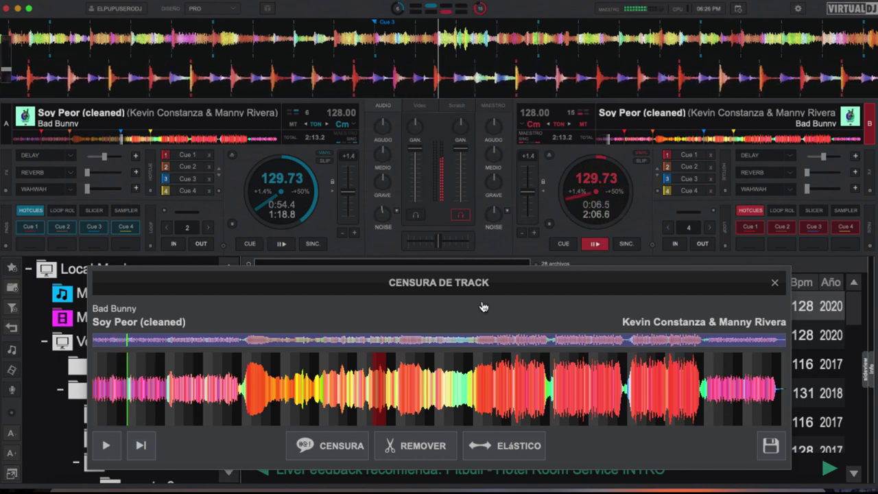
left_click(594, 243)
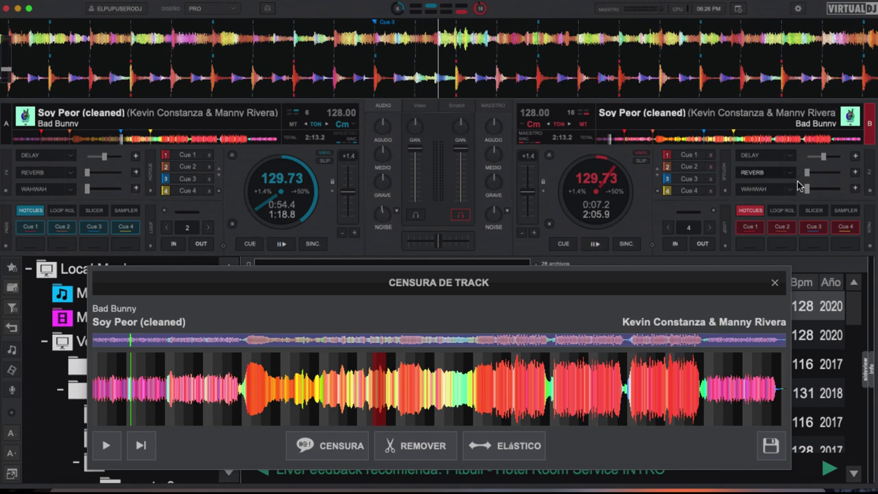
Cue deck B to the passage just after Cue 4 and add a censor section there, widening it slightly
left_click_drag(634, 290, 620, 277)
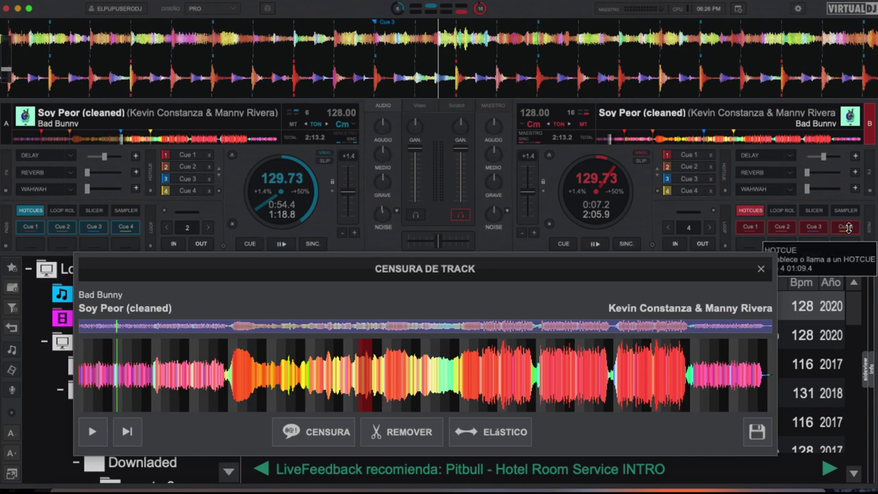
left_click(847, 227)
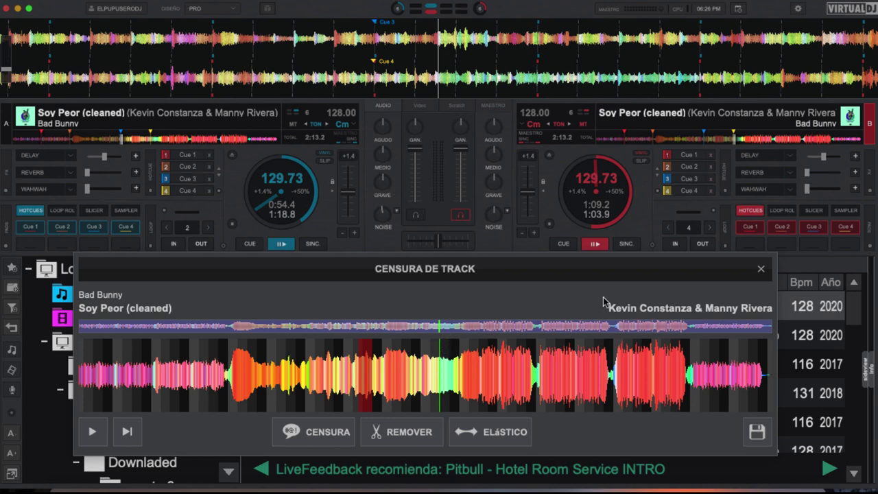
left_click(317, 441)
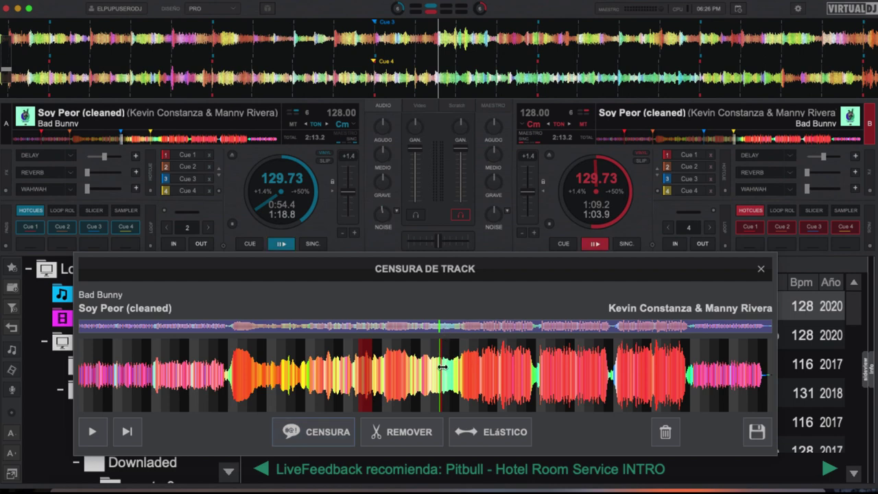
left_click_drag(441, 371, 446, 368)
Play deck B from just before Cue 4 through the new censor section to check it, and save the edit
left_click(420, 328)
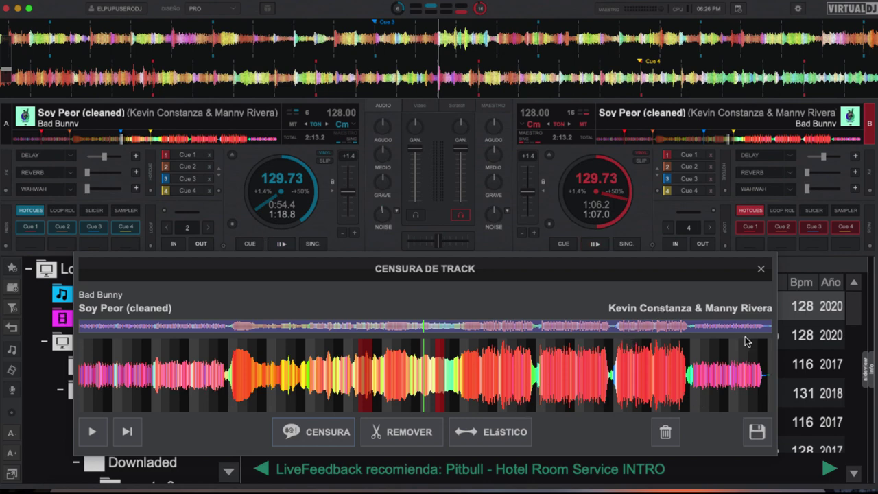
left_click(849, 229)
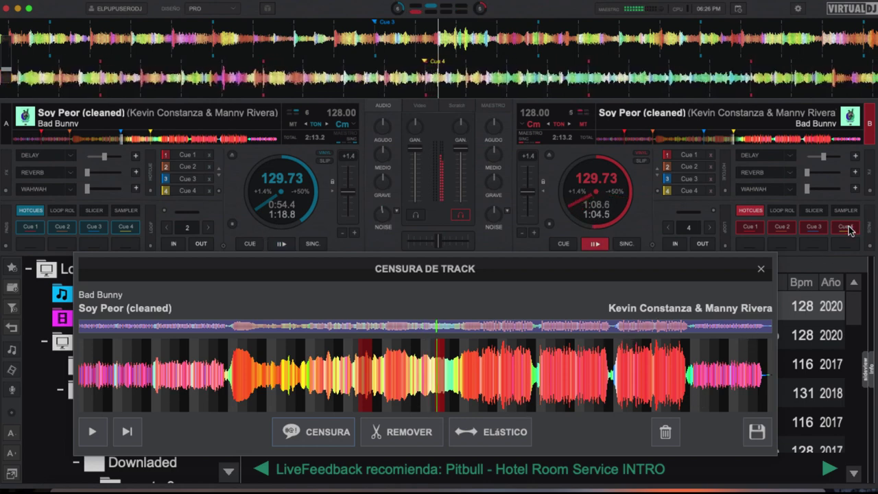
left_click(601, 246)
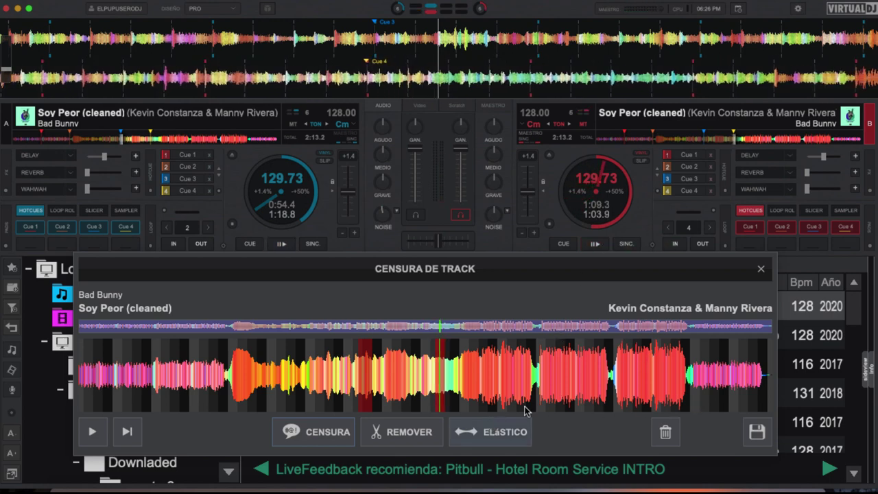
left_click(759, 431)
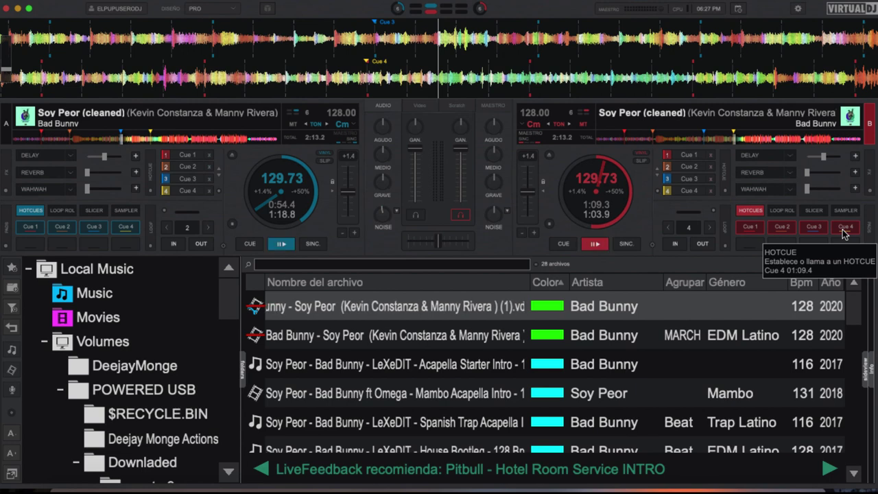
Replay deck B from Cue 4 to check the censored passage with the audio and video mixer views, and stop playback
left_click(844, 234)
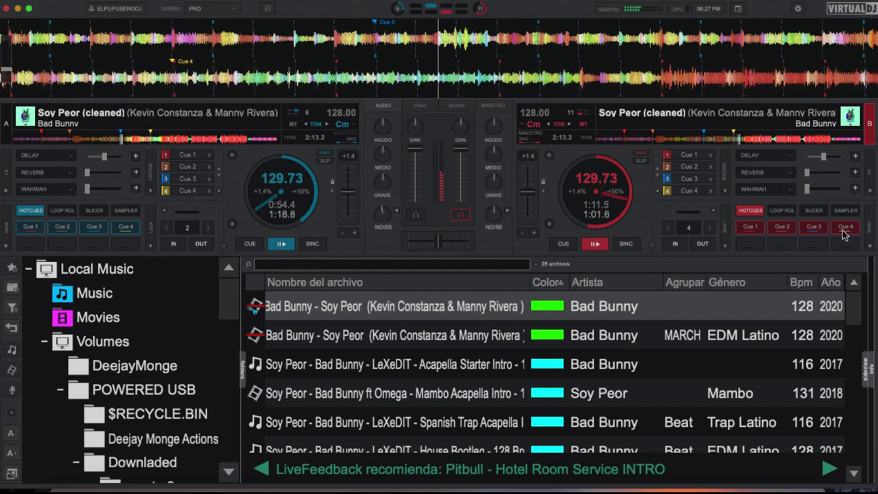
left_click(844, 234)
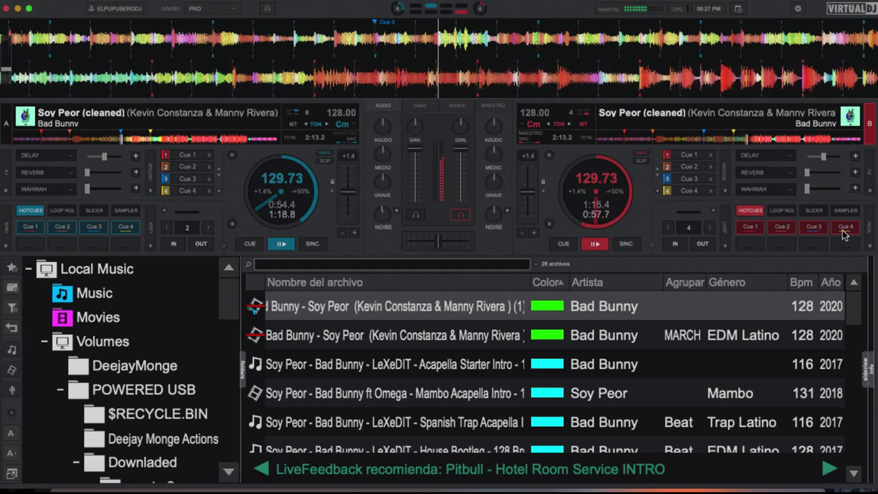
left_click(418, 105)
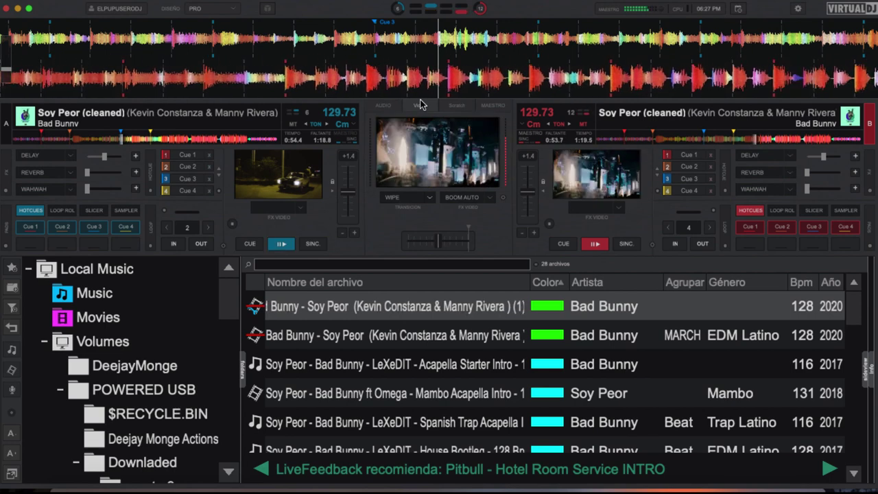
left_click(384, 105)
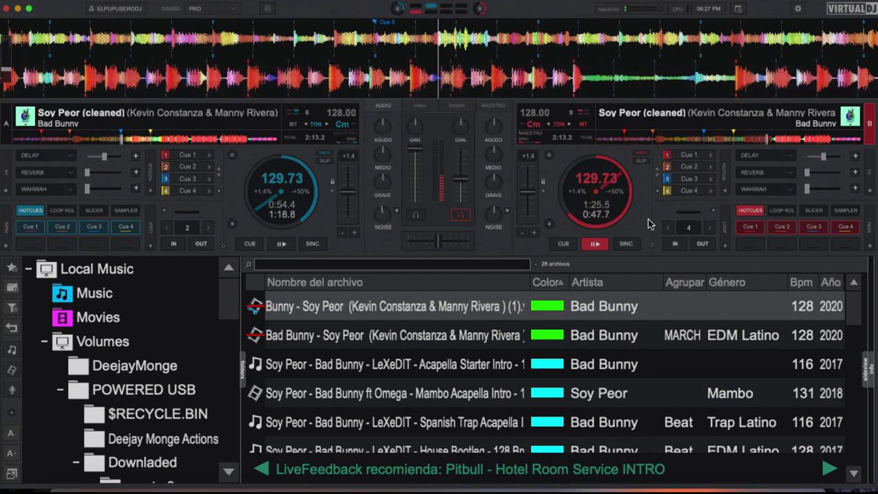
left_click(596, 244)
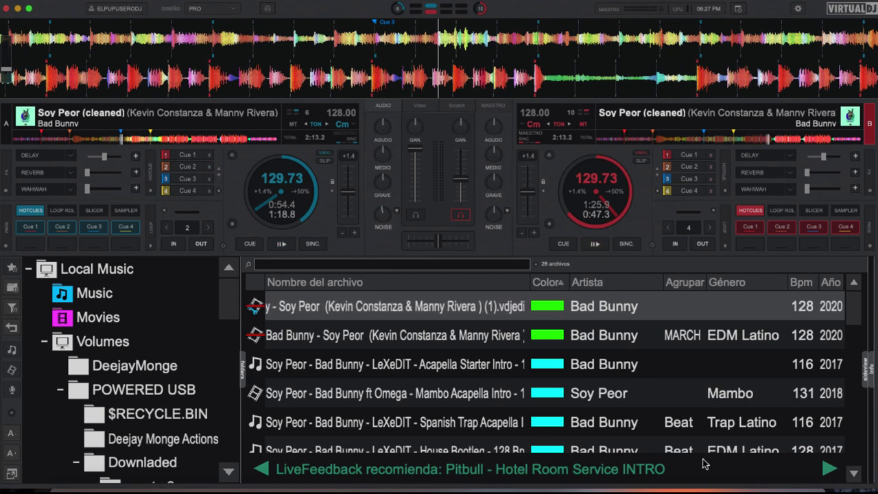
Switch to the browser and look through the uploaded videos on the Virtual Dj Tutoriales YouTube channel
left_click(620, 489)
scroll(482, 373, "down", 3)
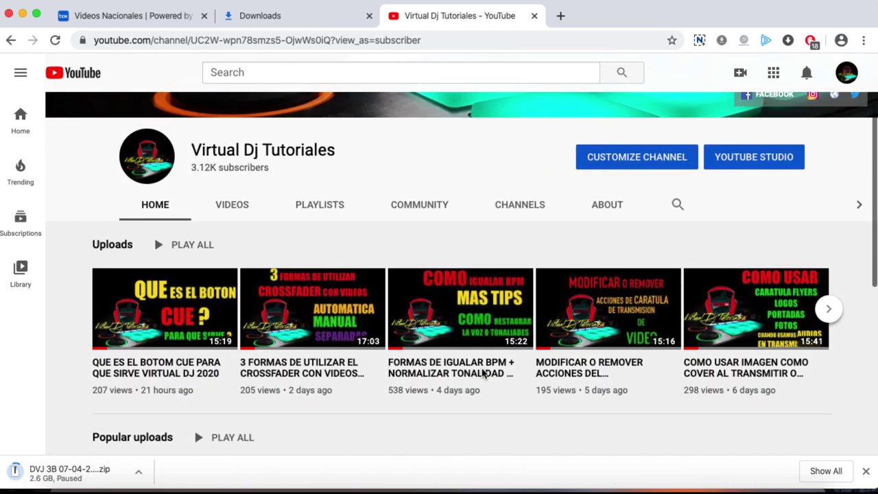
scroll(483, 373, "down", 5)
scroll(482, 373, "up", 7)
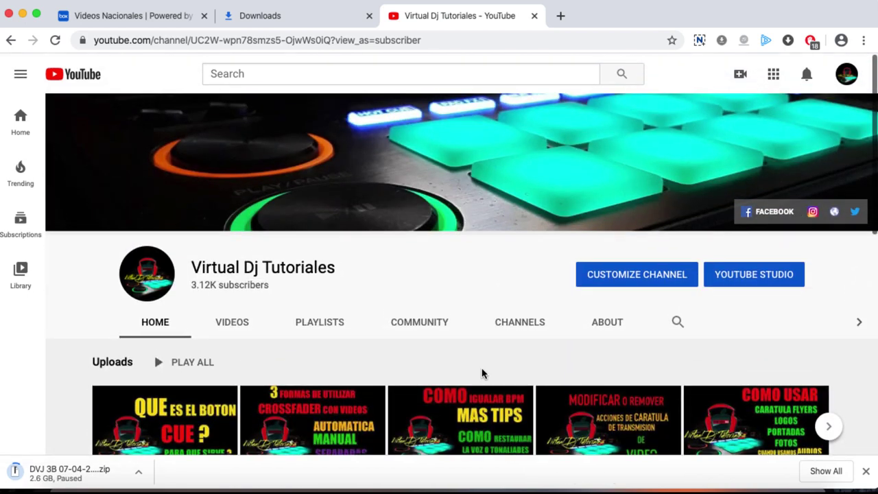
scroll(482, 373, "down", 3)
left_click(233, 197)
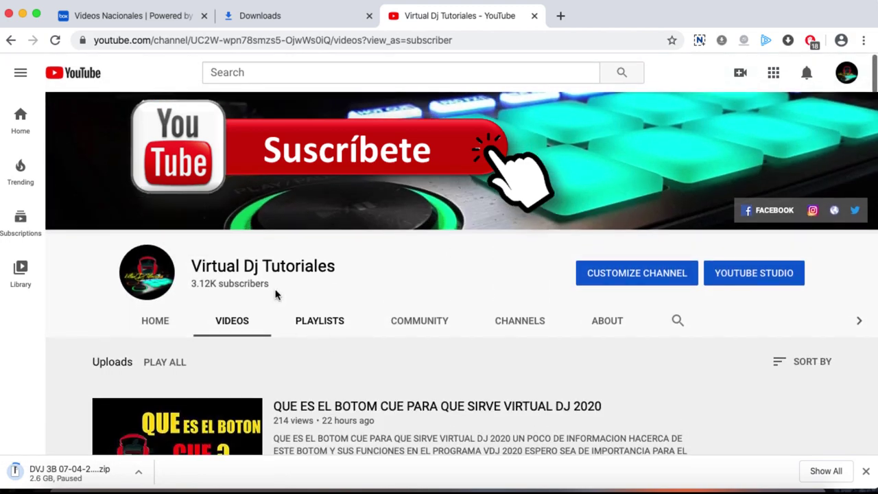
scroll(343, 237, "down", 5)
scroll(343, 236, "down", 10)
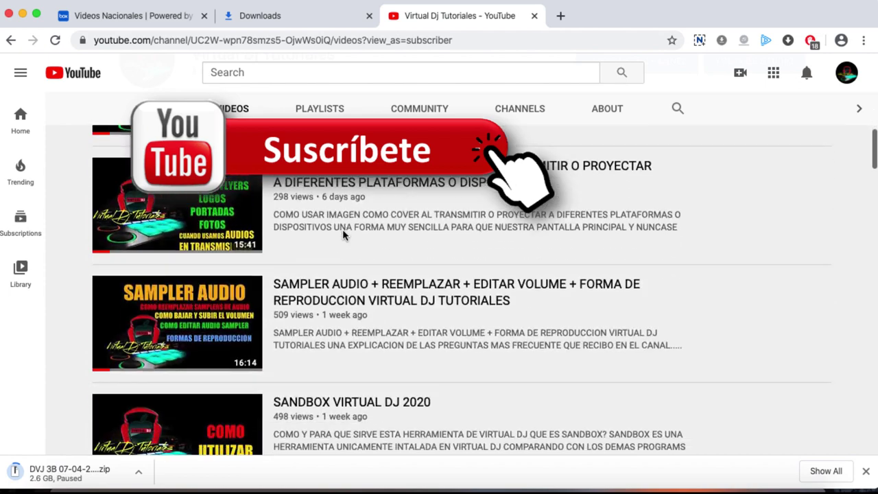
scroll(344, 236, "down", 2)
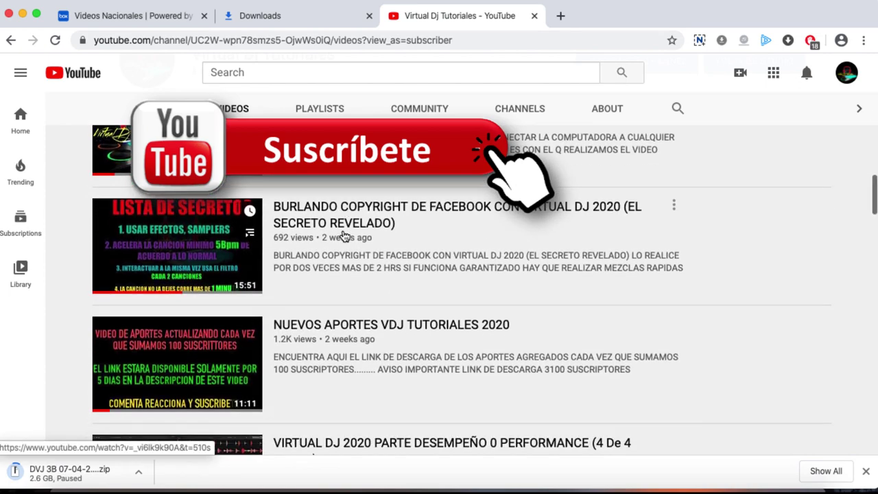
scroll(277, 265, "down", 1)
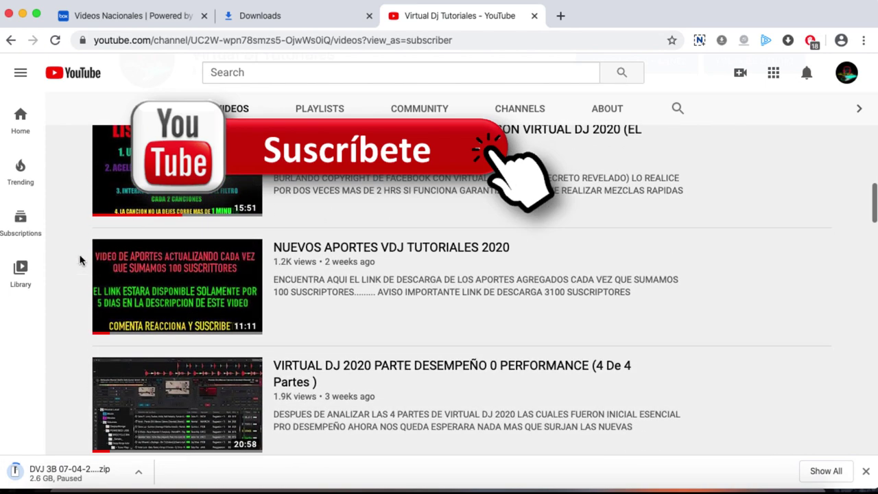